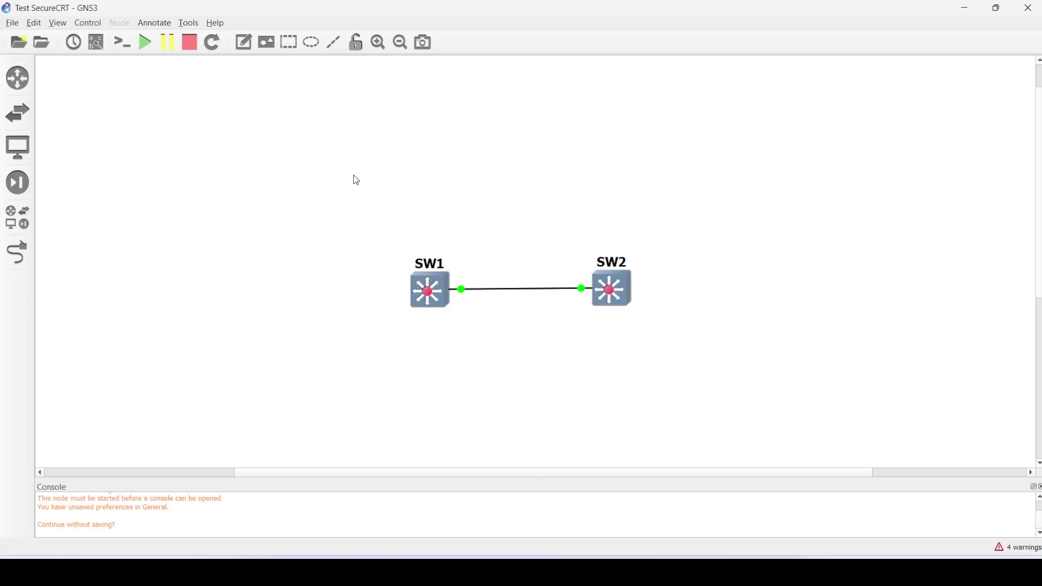
Open SW1's PuTTY console, wake its prompt, then close the session.
double_click(440, 288)
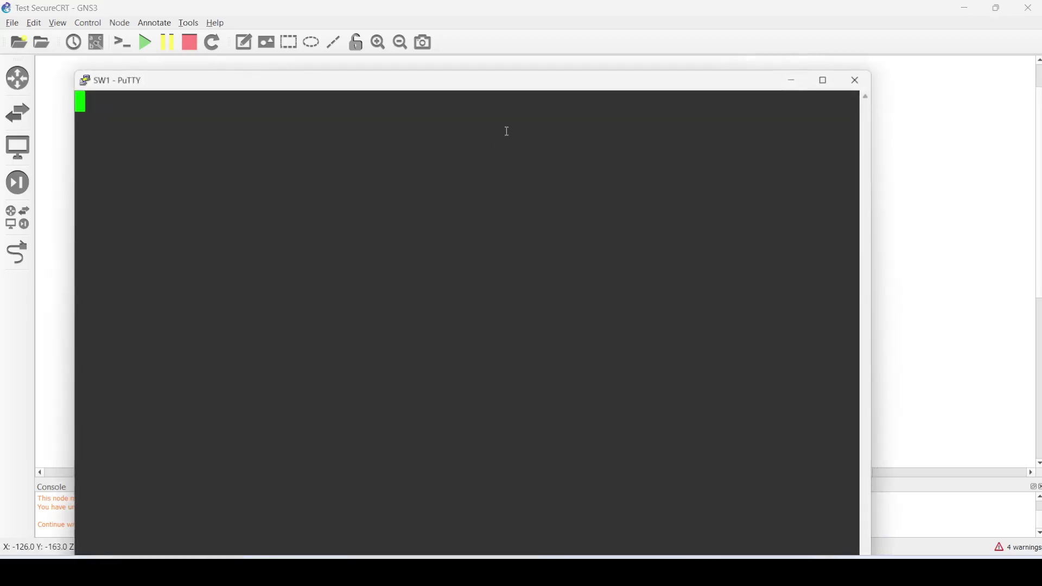
drag(493, 88, 564, 79)
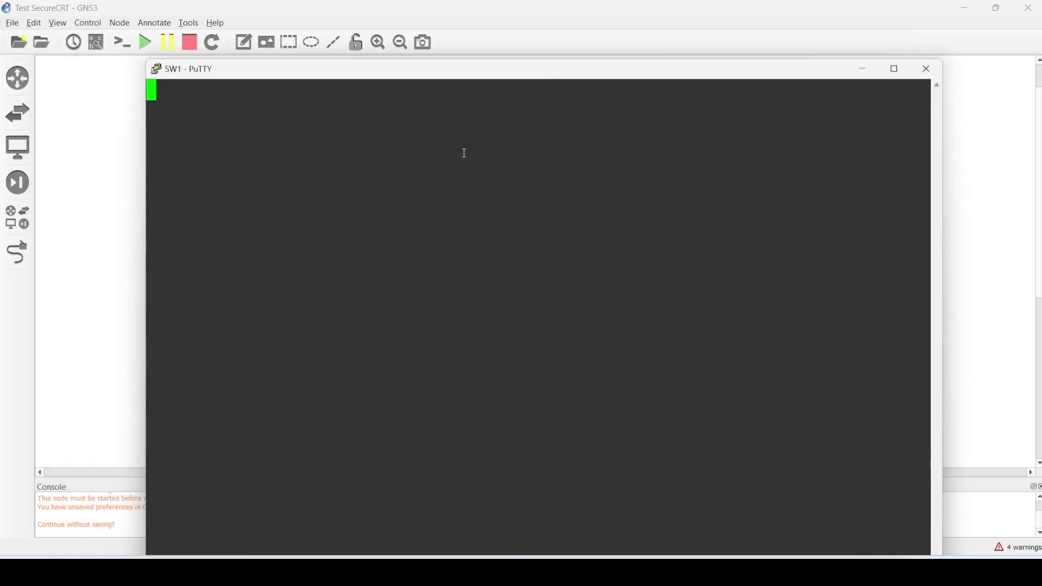
key(Return)
key(Return)
key(Return)
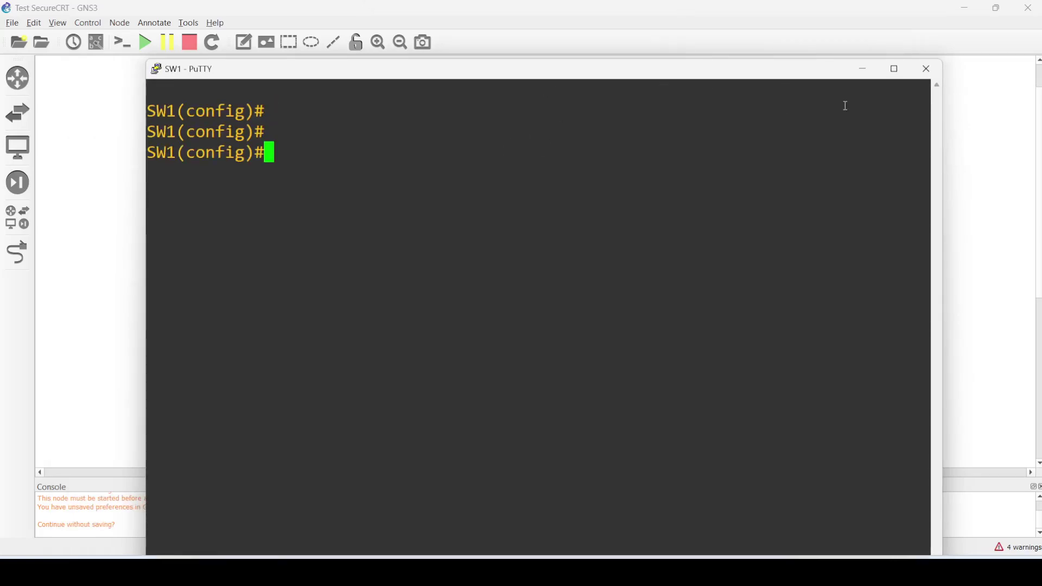
click(926, 79)
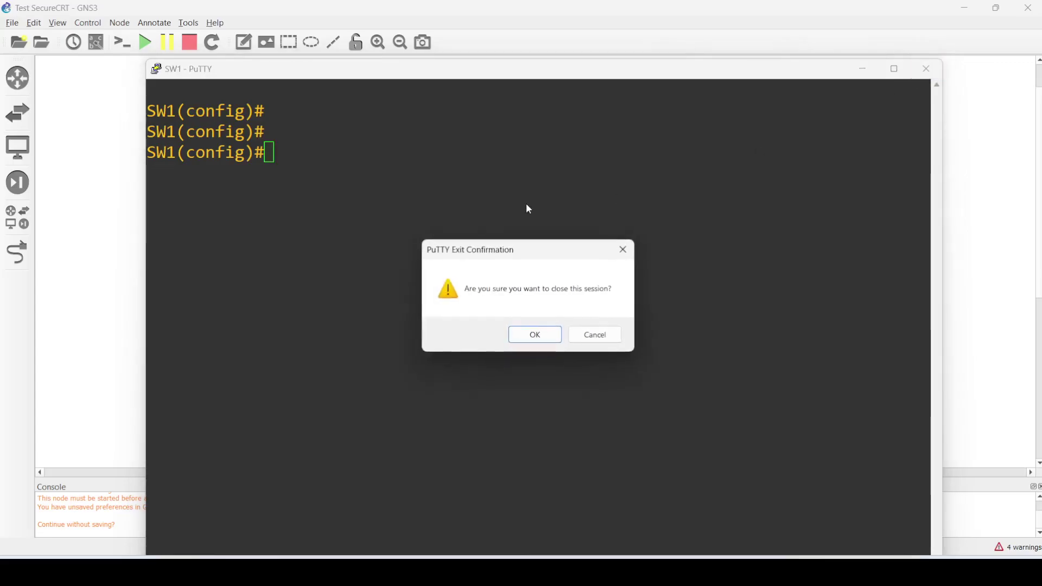
click(533, 333)
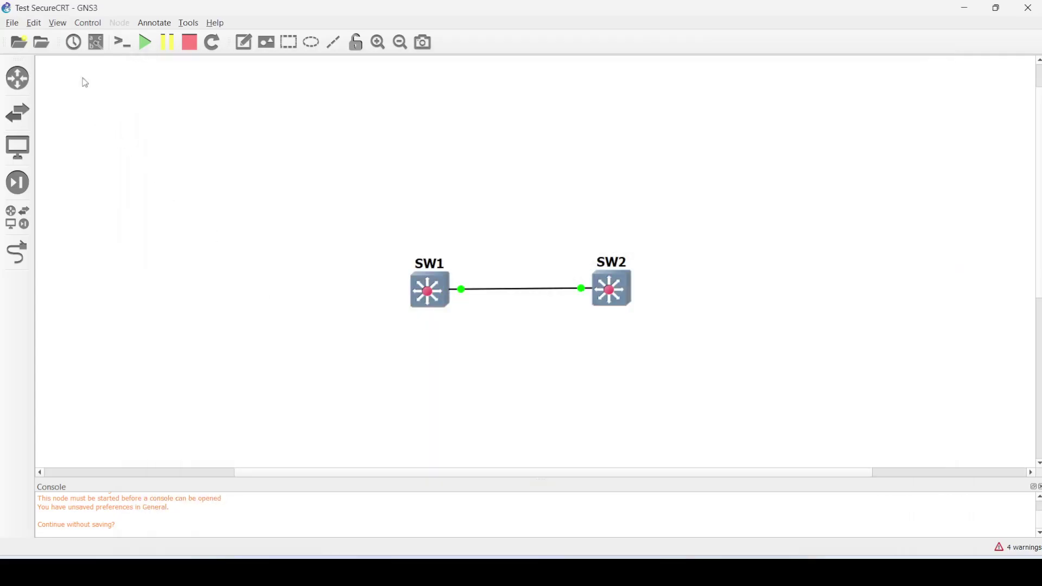
Open GNS3 Preferences to Console applications, showing the putty_standalone.exe Telnet command.
click(34, 23)
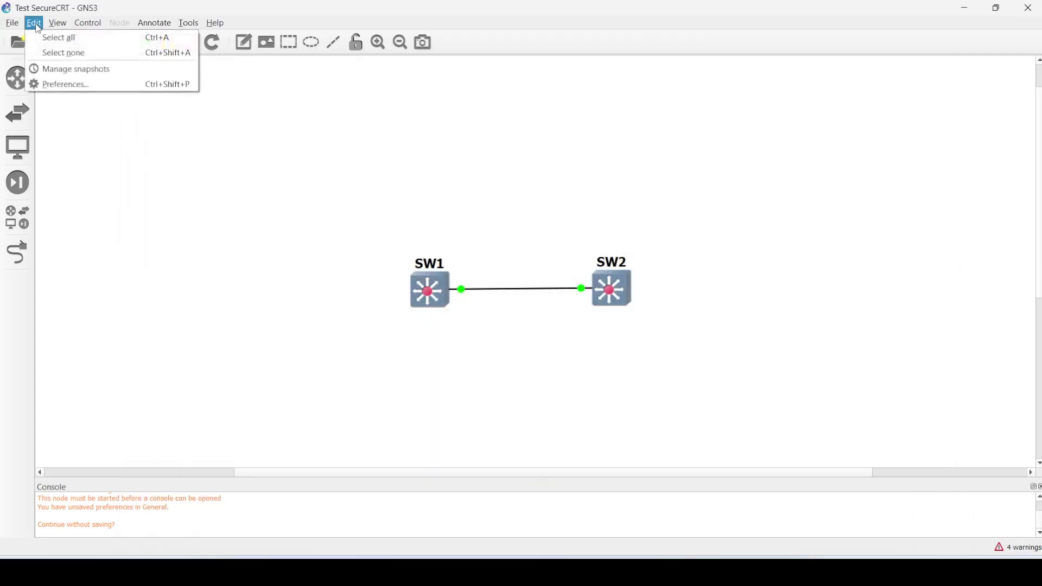
click(71, 85)
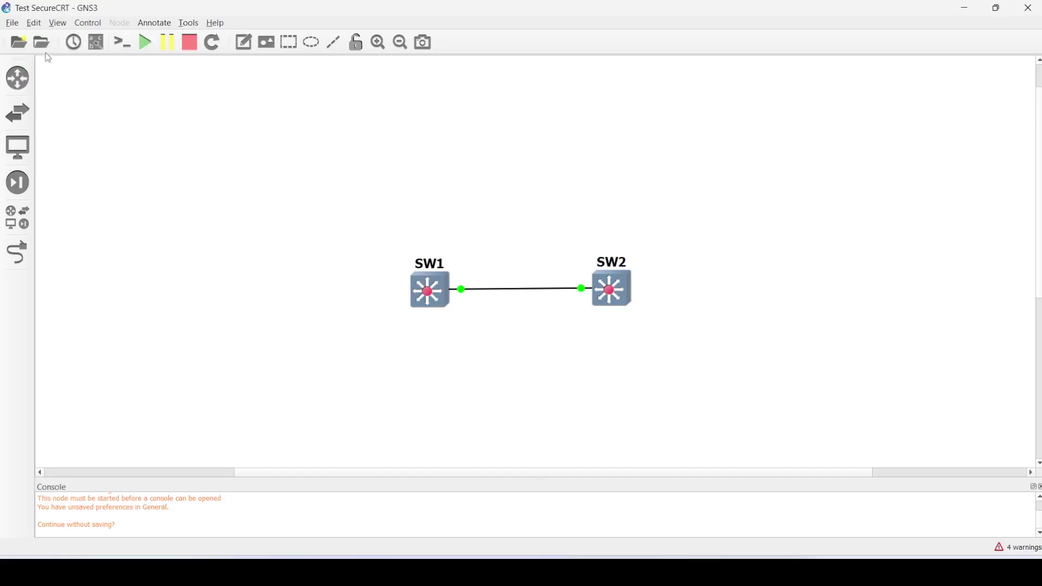
click(34, 23)
click(76, 85)
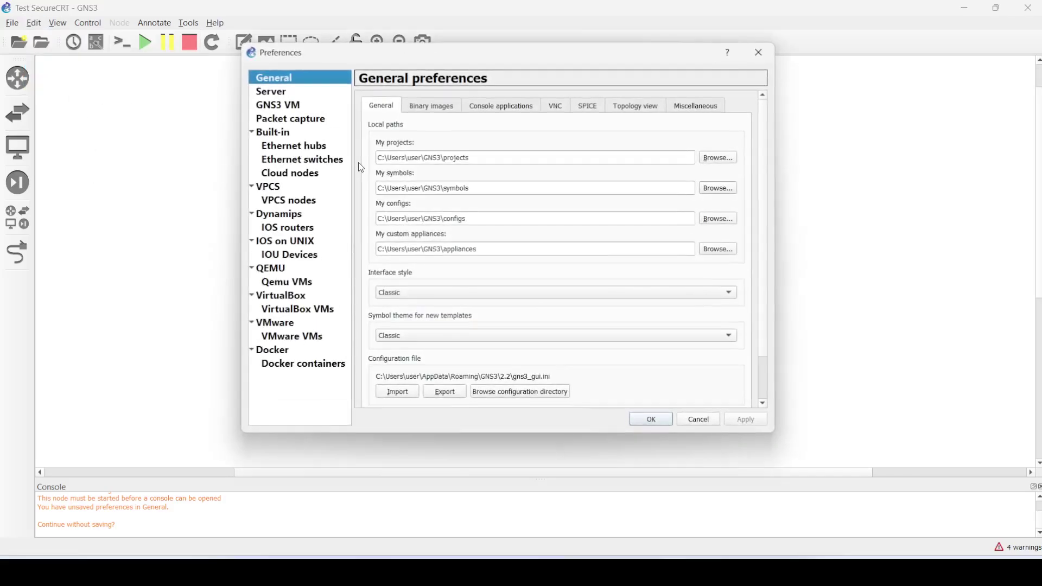
click(503, 107)
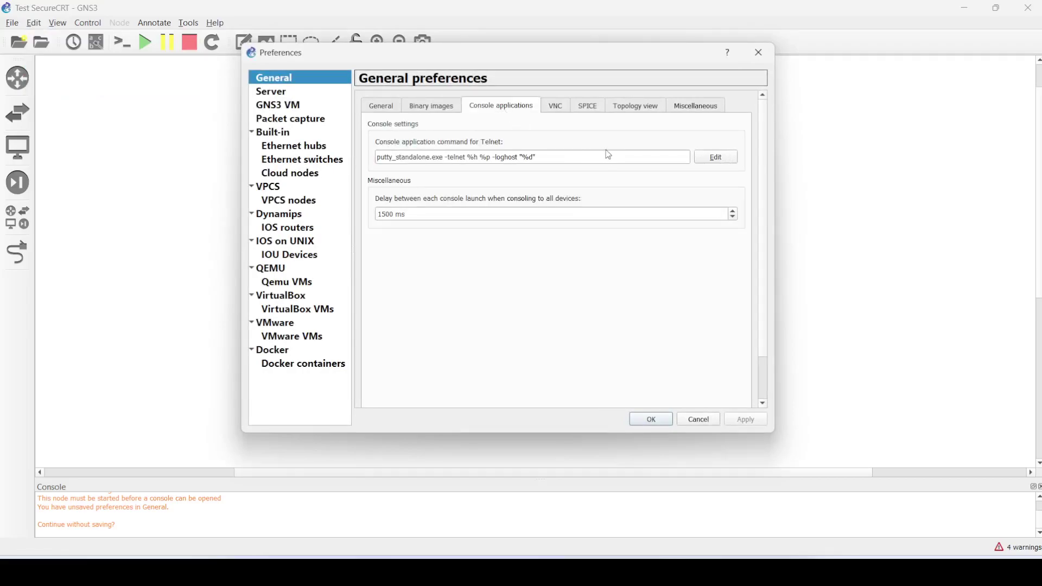
mouse_move(614, 165)
mouse_move(501, 55)
mouse_down()
mouse_move(519, 80)
mouse_move(496, 75)
mouse_move(502, 69)
mouse_up()
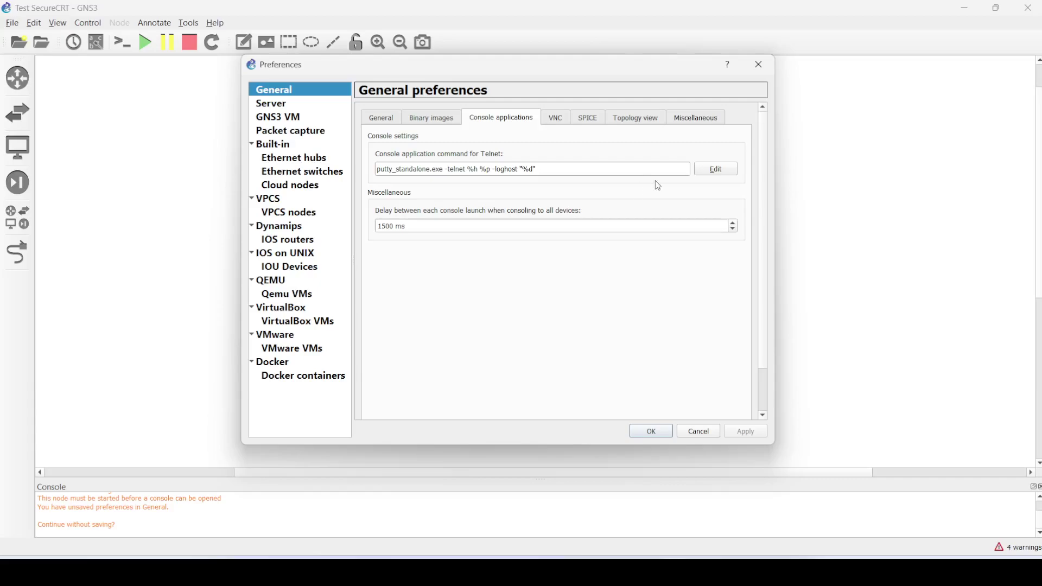
Load the SecureCRT preset into the Telnet command and inspect its SecureCRT.exe path.
click(713, 172)
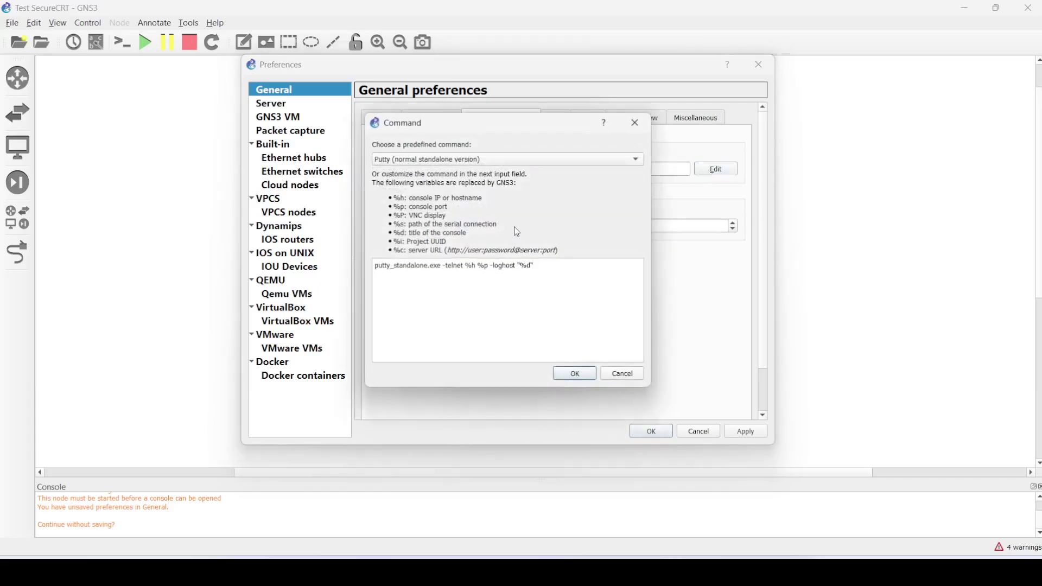
click(461, 161)
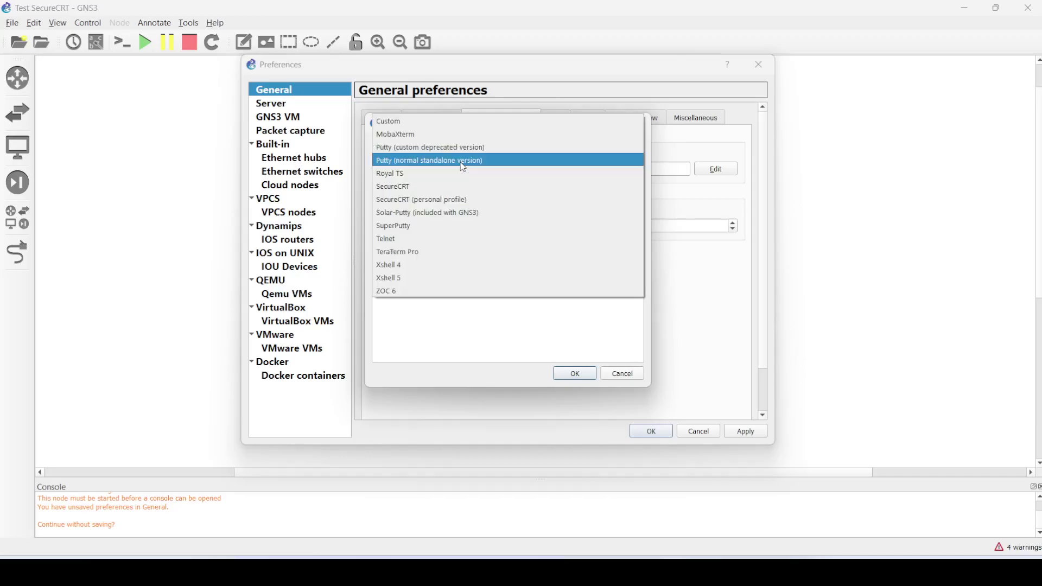
click(451, 188)
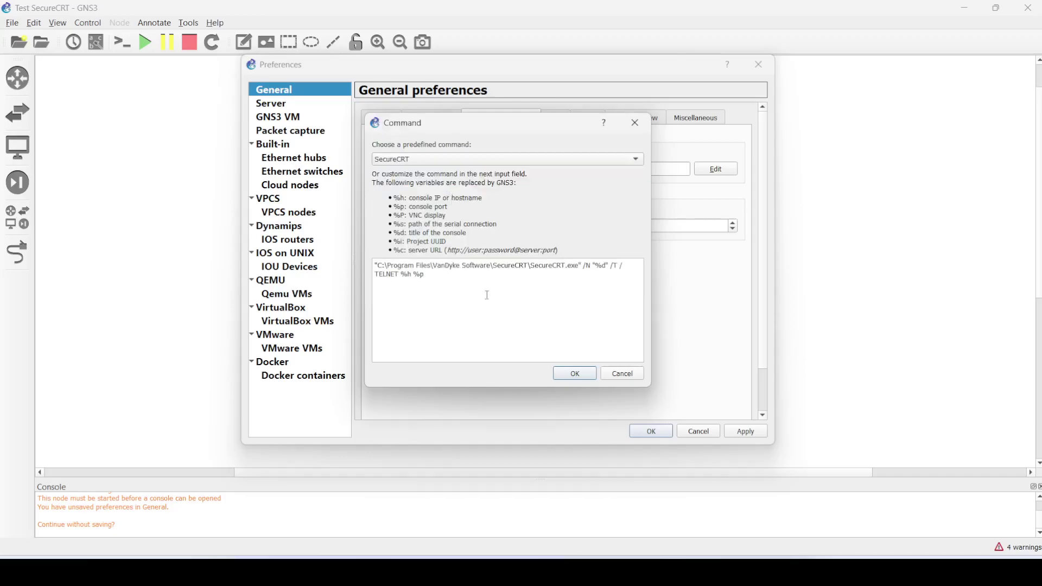
drag(526, 129, 546, 118)
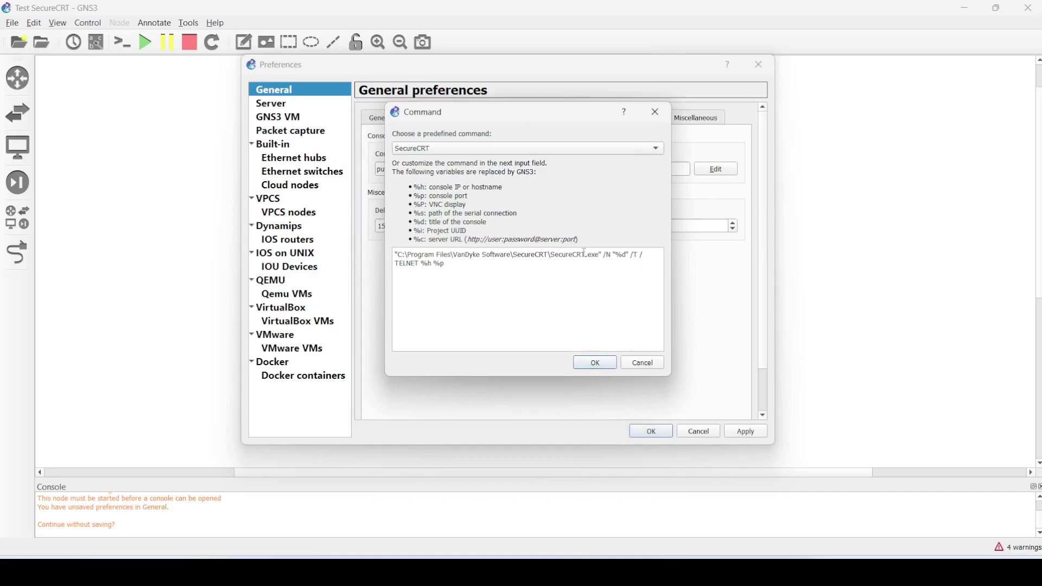
drag(599, 255, 399, 256)
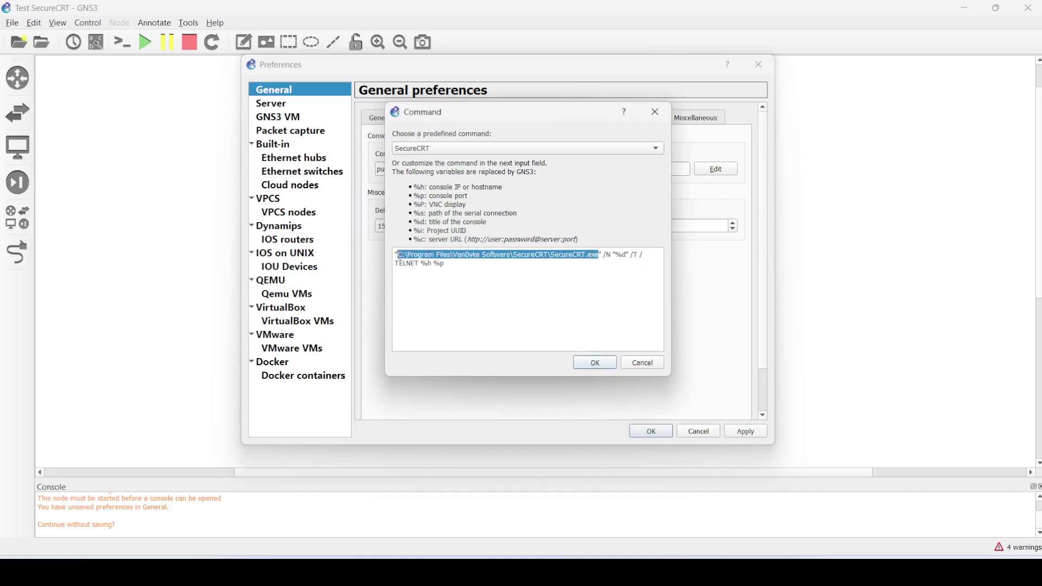
click(460, 274)
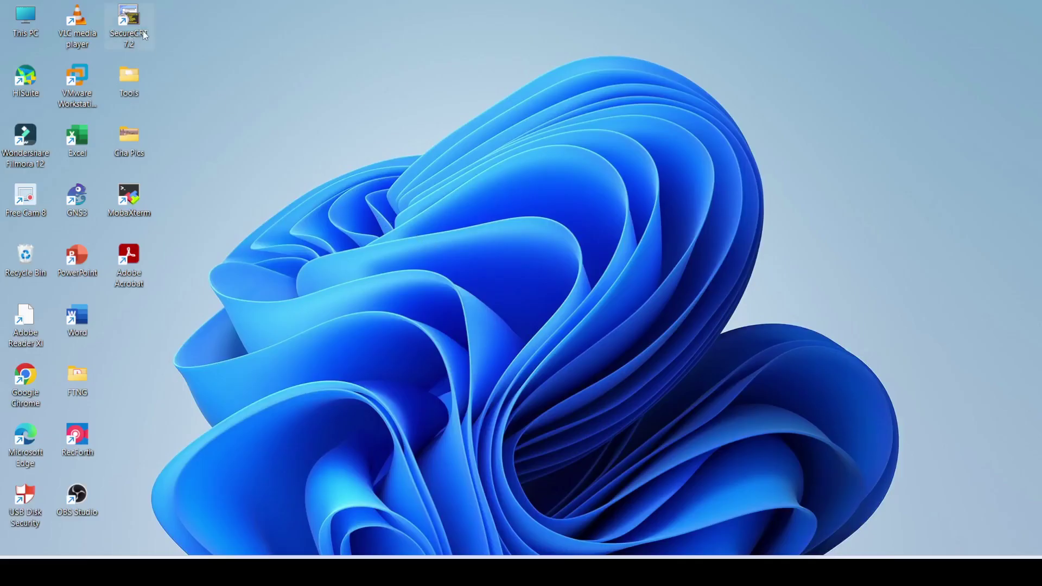
Open the SecureCRT 7.2 shortcut's Properties and select its Target path.
right_click(136, 23)
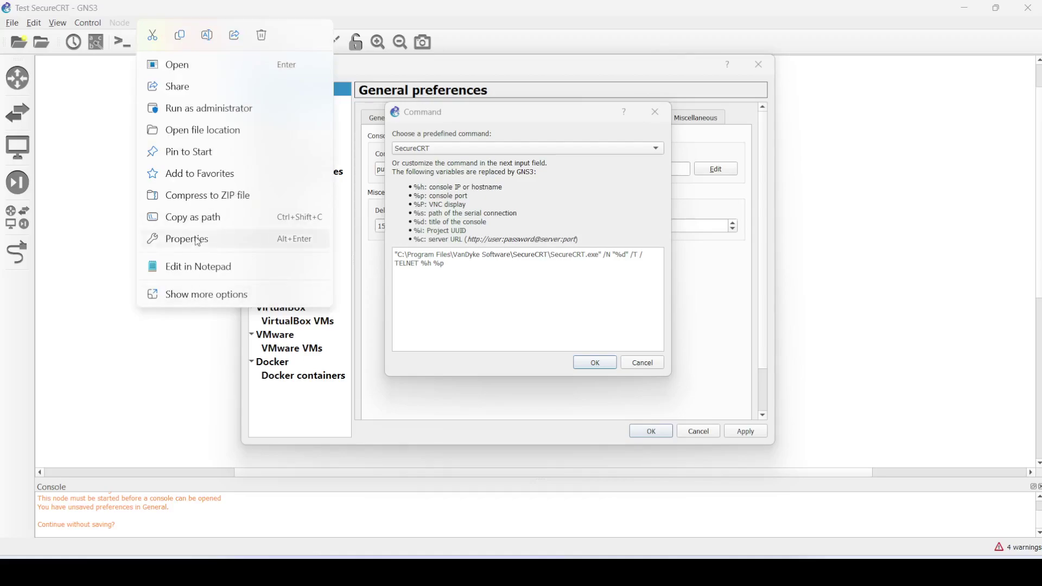
click(239, 239)
click(277, 154)
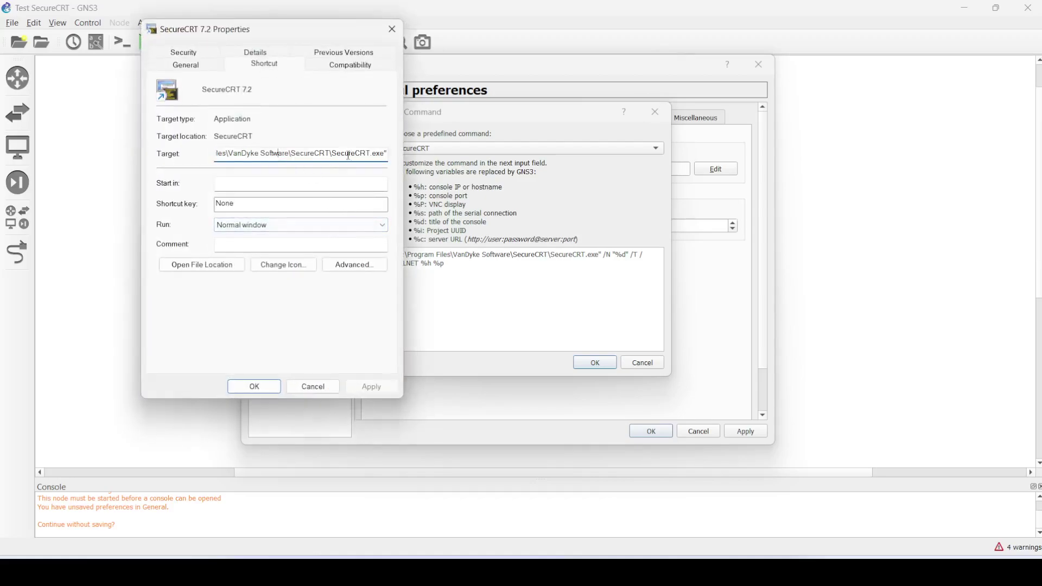
drag(386, 154, 219, 155)
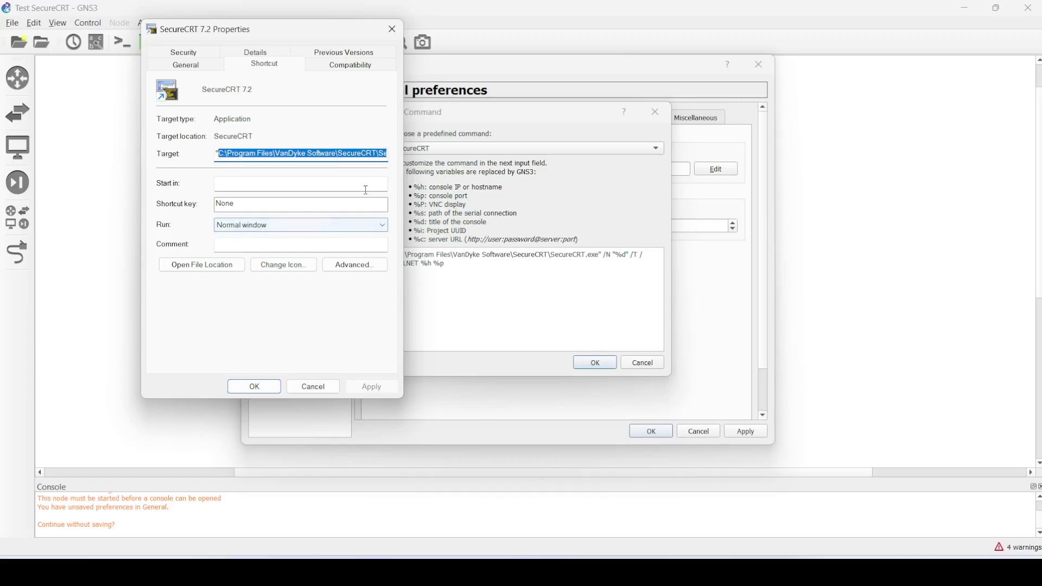
click(335, 154)
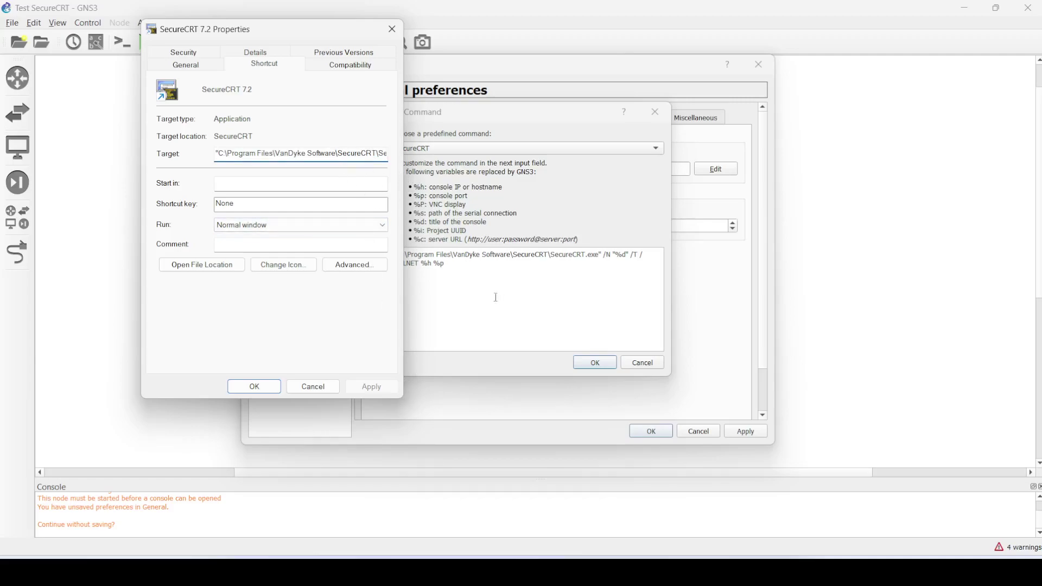
drag(318, 36, 251, 94)
Compare with the GNS3 command, then select the full path C:\Program Files\VanDyke Software\SecureCRT\SecureCRT.exe.
click(548, 263)
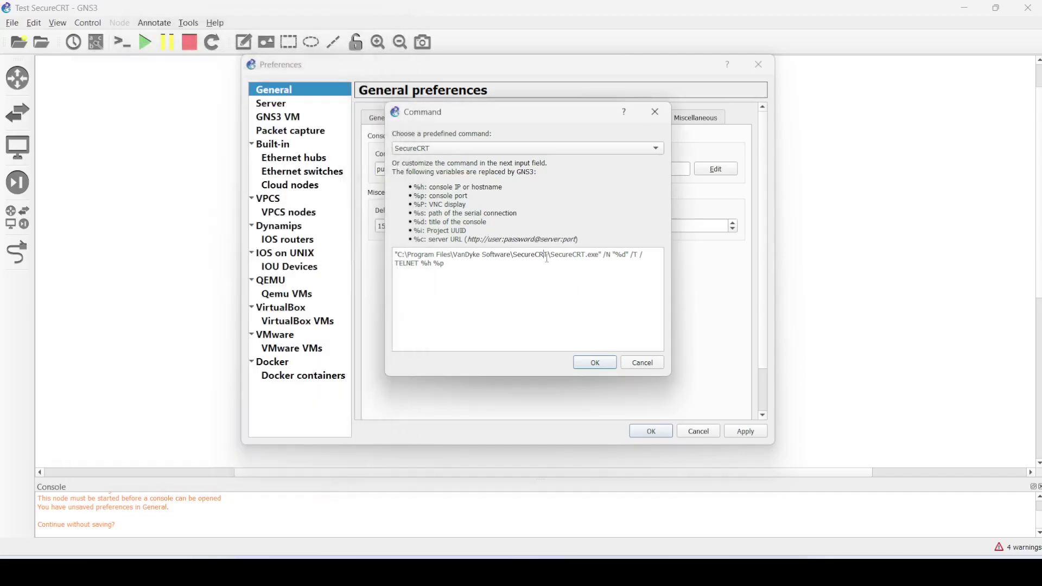
key(alt+Tab)
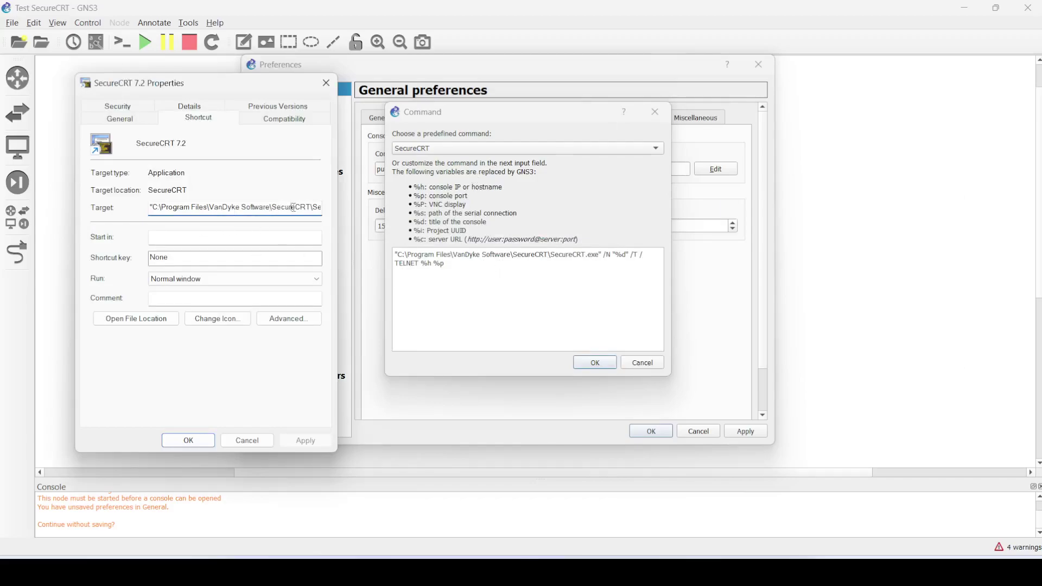
key(Right)
key(Right)
key(Right)
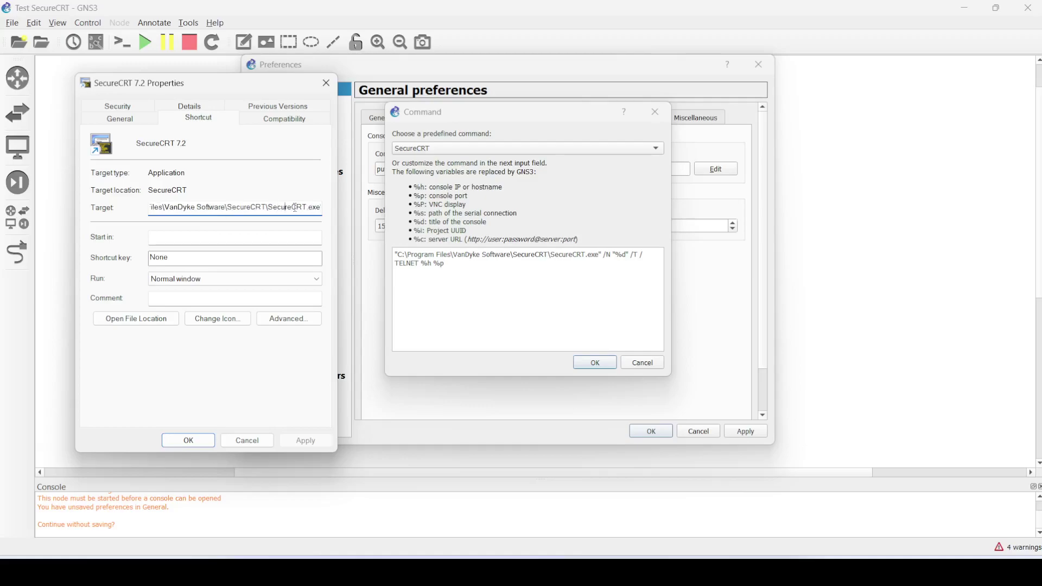
key(Right)
key(Right)
key(Right)
key(Right)
key(Right)
key(Right)
key(Right)
key(Right)
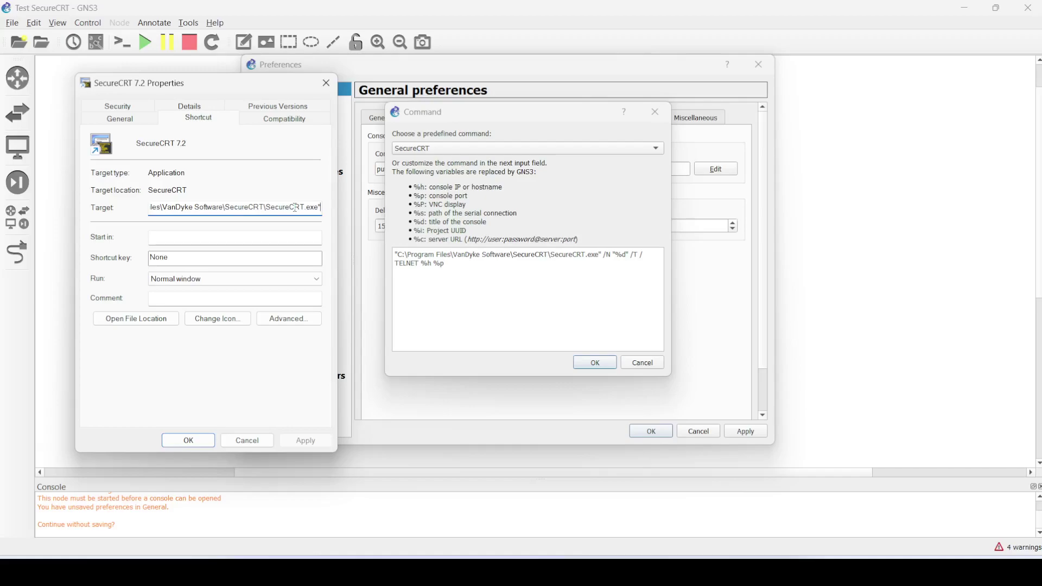
drag(323, 208, 155, 208)
key(ctrl+c)
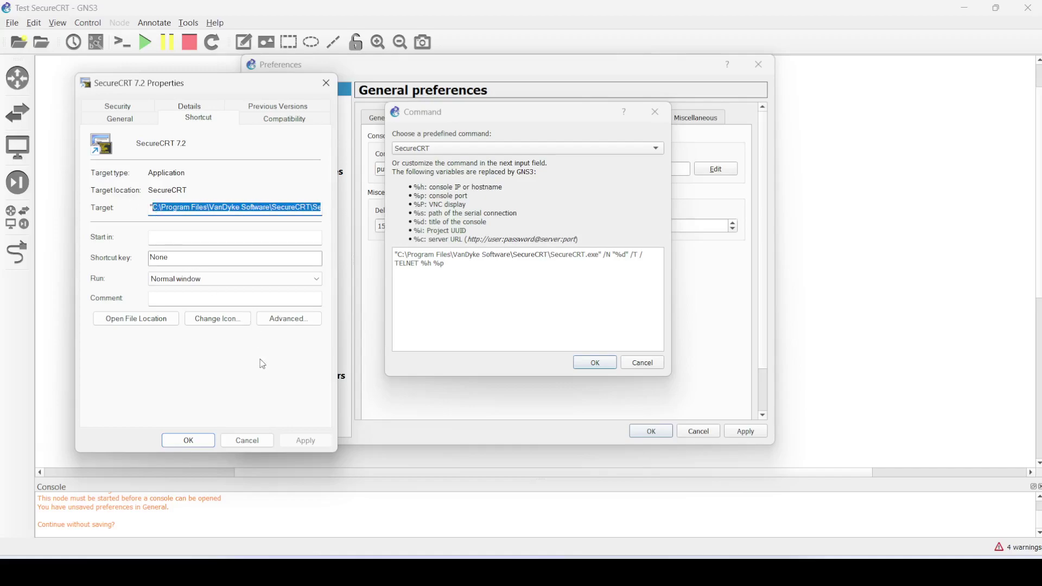
Close the shortcut Properties, paste the copied path below the command to compare, then delete it.
click(261, 437)
drag(601, 255, 583, 255)
click(601, 271)
key(Return)
key(Return)
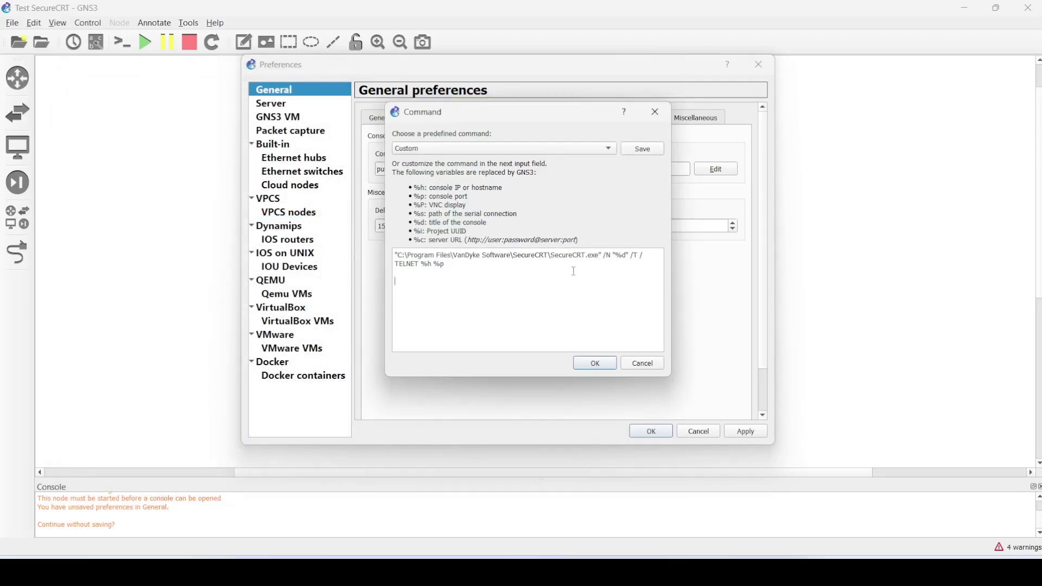
key(ctrl+v)
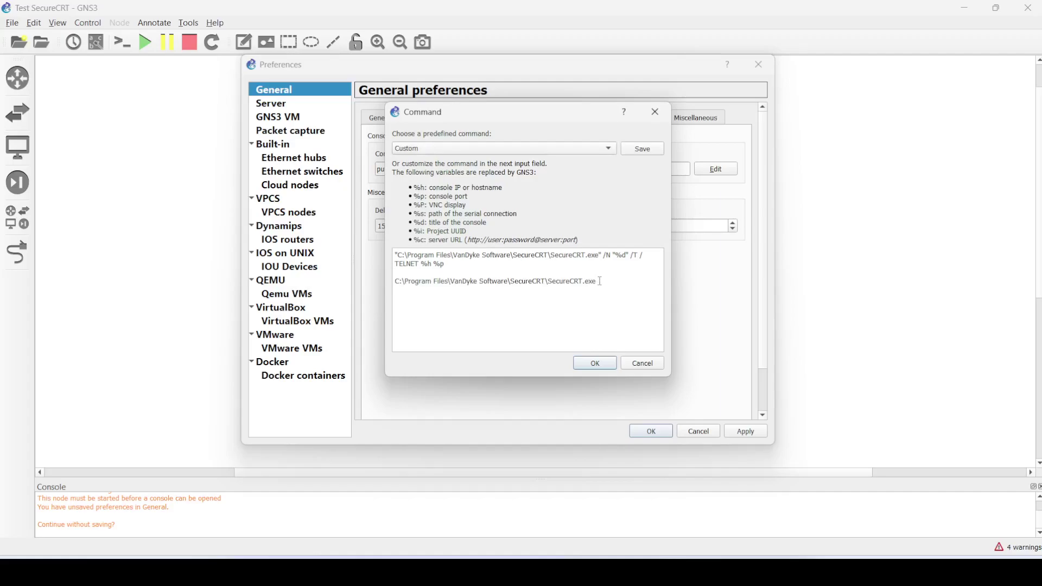
drag(597, 281, 395, 281)
click(391, 285)
key(shift+End)
key(BackSpace)
key(BackSpace)
key(BackSpace)
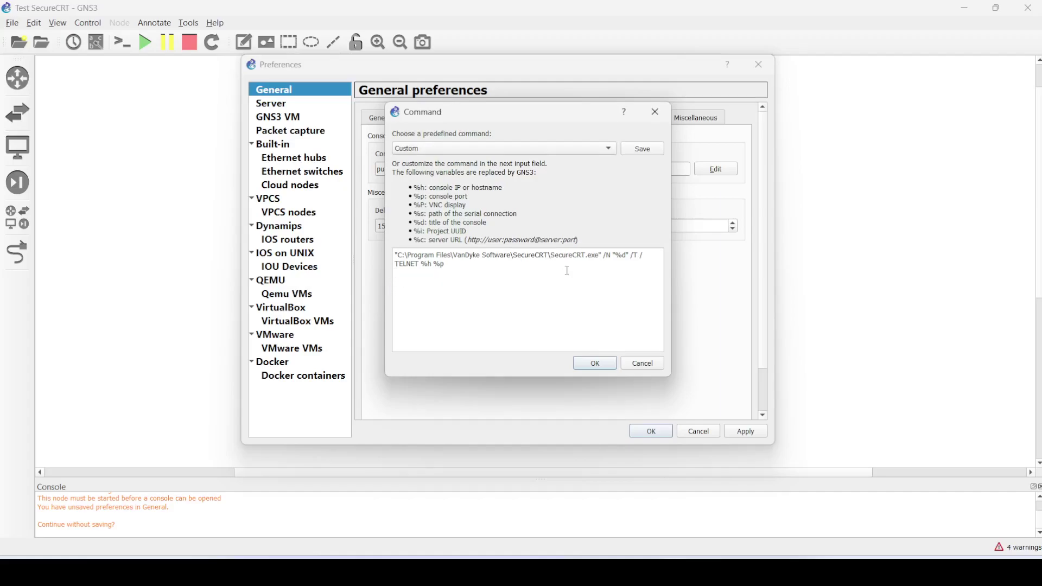
Accept the Telnet command "...\SecureCRT.exe" /N "%d" /T /TELNET %h %p.
drag(599, 255, 398, 255)
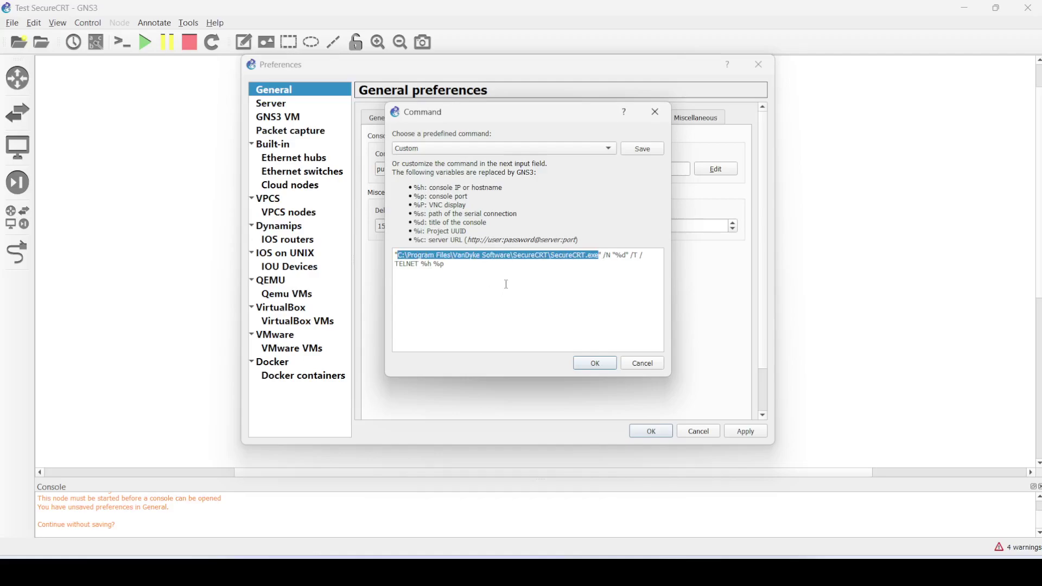
click(597, 258)
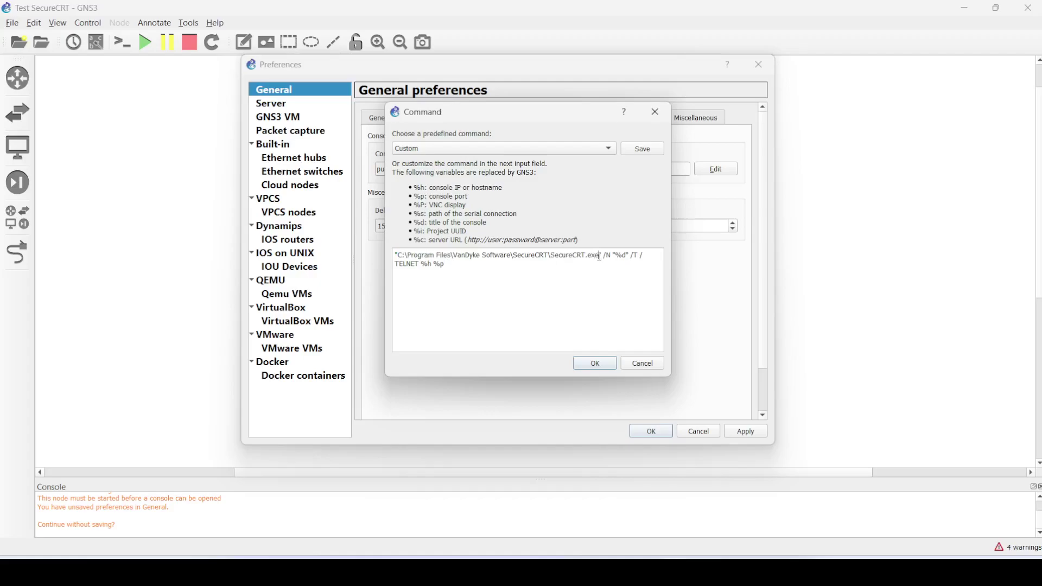
drag(599, 256, 400, 255)
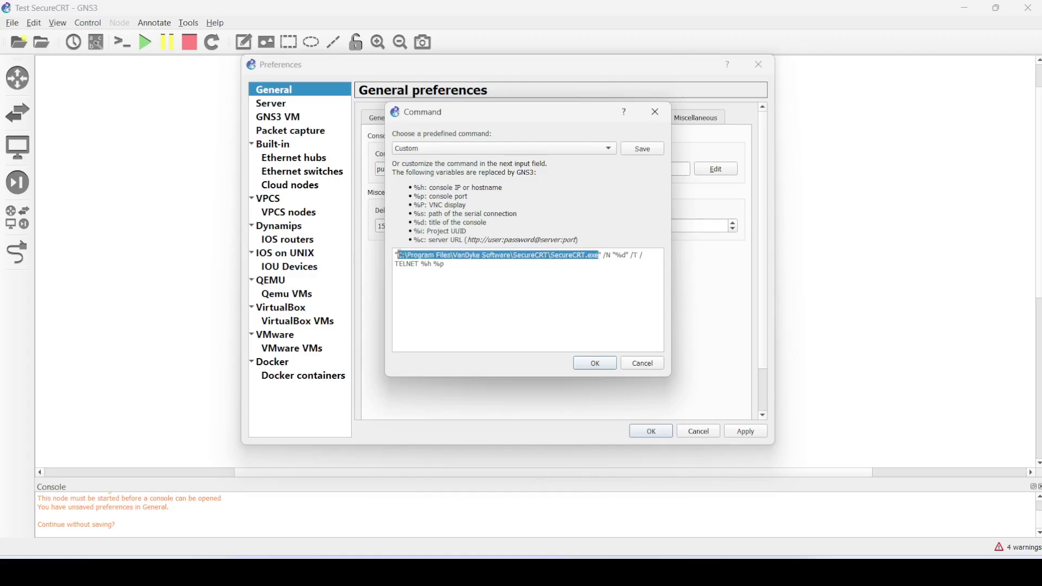
click(463, 268)
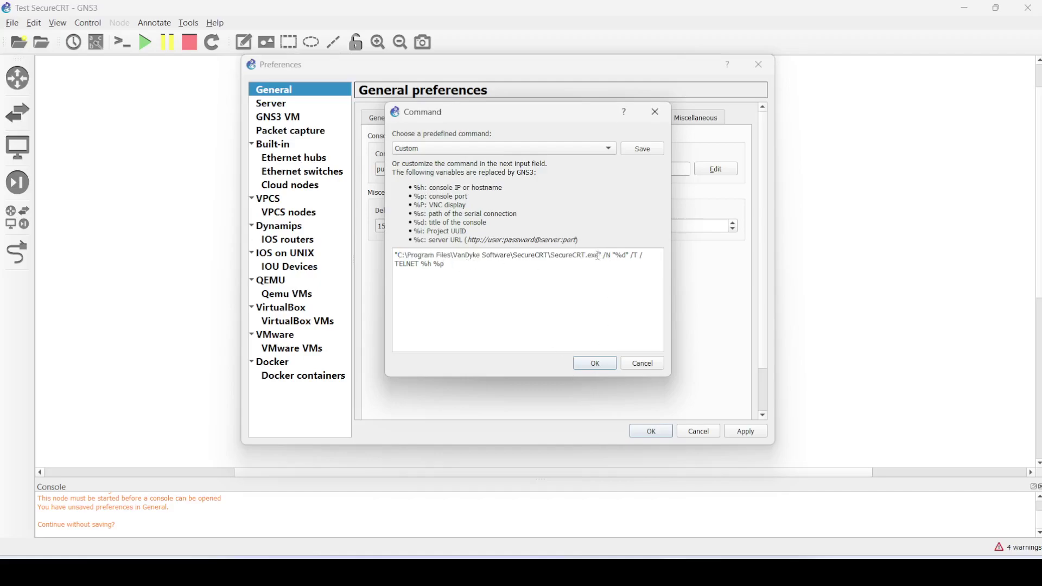
drag(600, 256, 488, 256)
click(547, 266)
drag(600, 257, 398, 257)
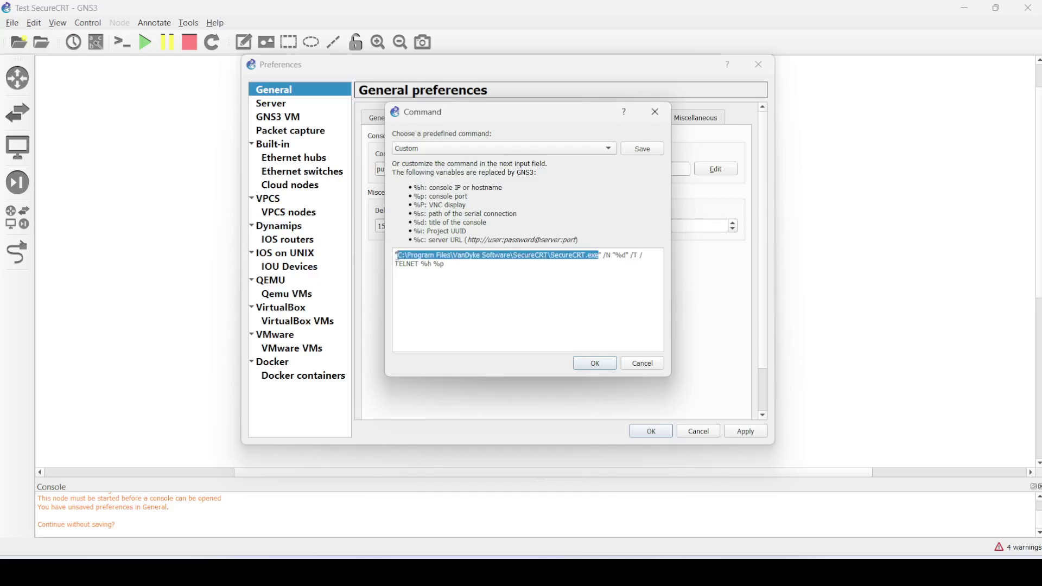
click(424, 265)
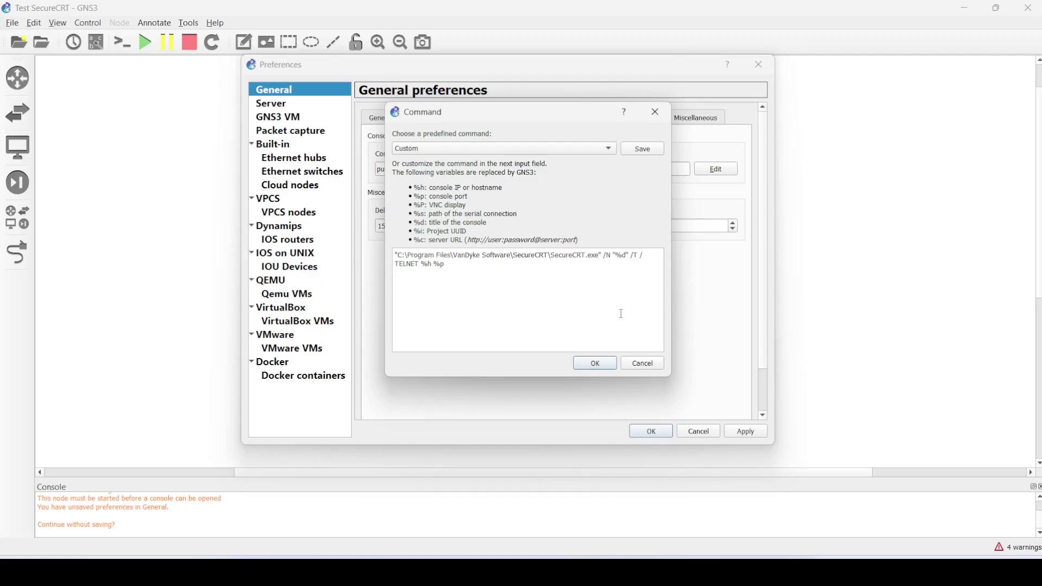
click(596, 363)
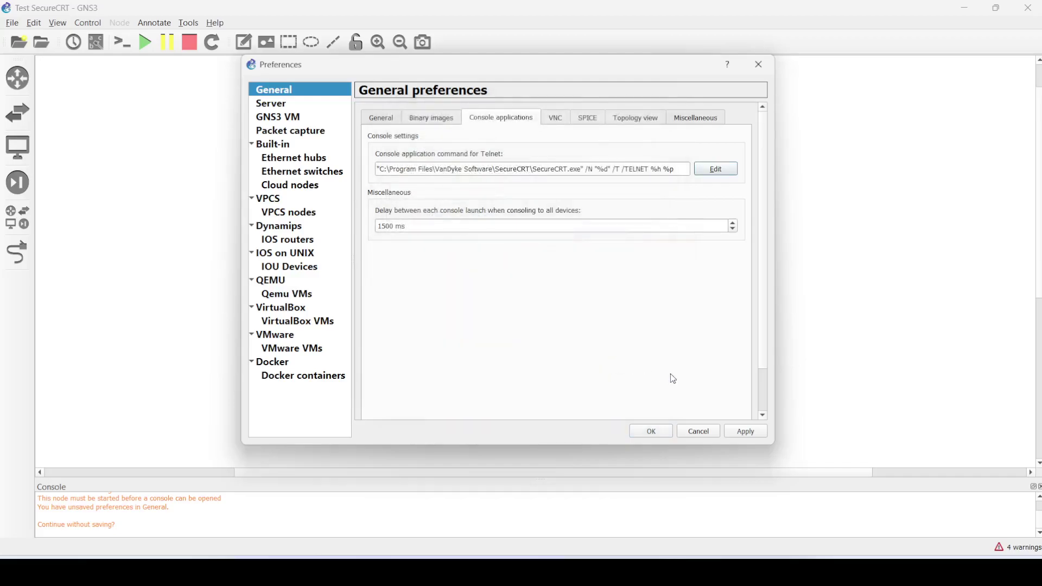
Apply and save Preferences, then check SW2's SecureCRT console shows SW2# before closing its tab.
click(746, 431)
click(664, 432)
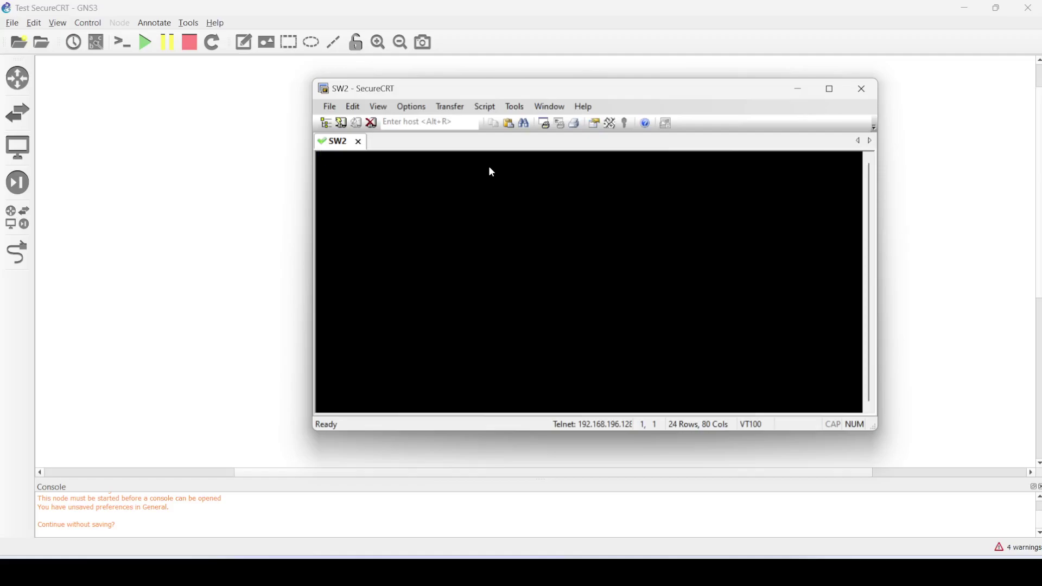
key(Return)
key(Return)
key(Return)
key(Return)
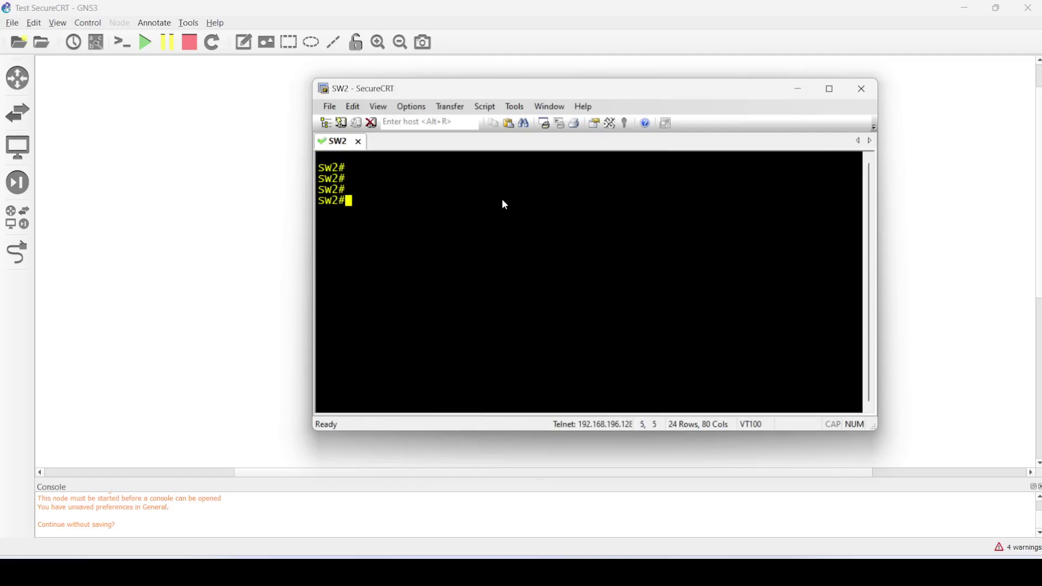
click(863, 89)
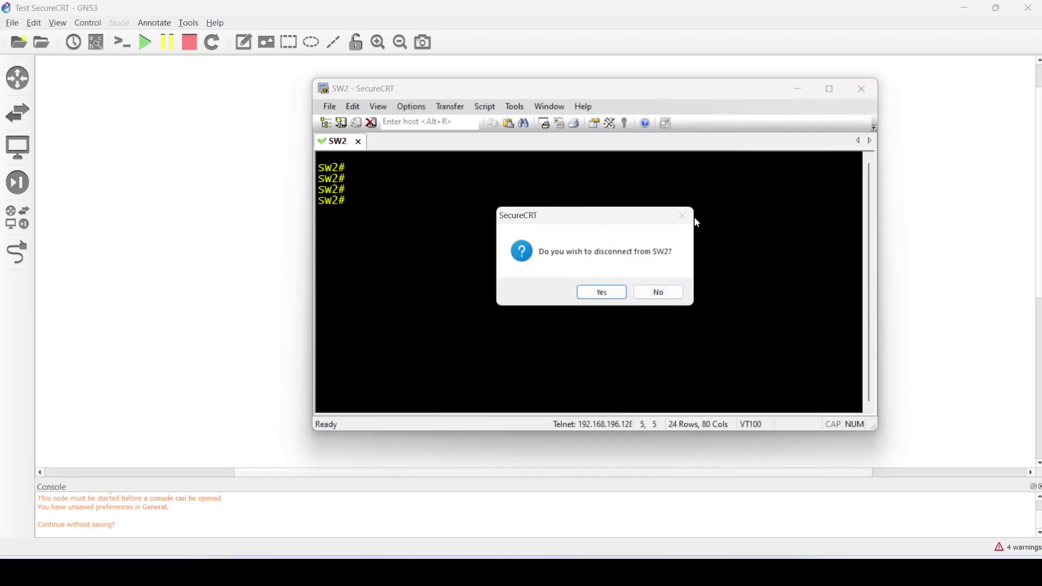
Keep SW2 connected, open SW1's console, and move the SW1 tab before SW2.
click(658, 292)
click(283, 273)
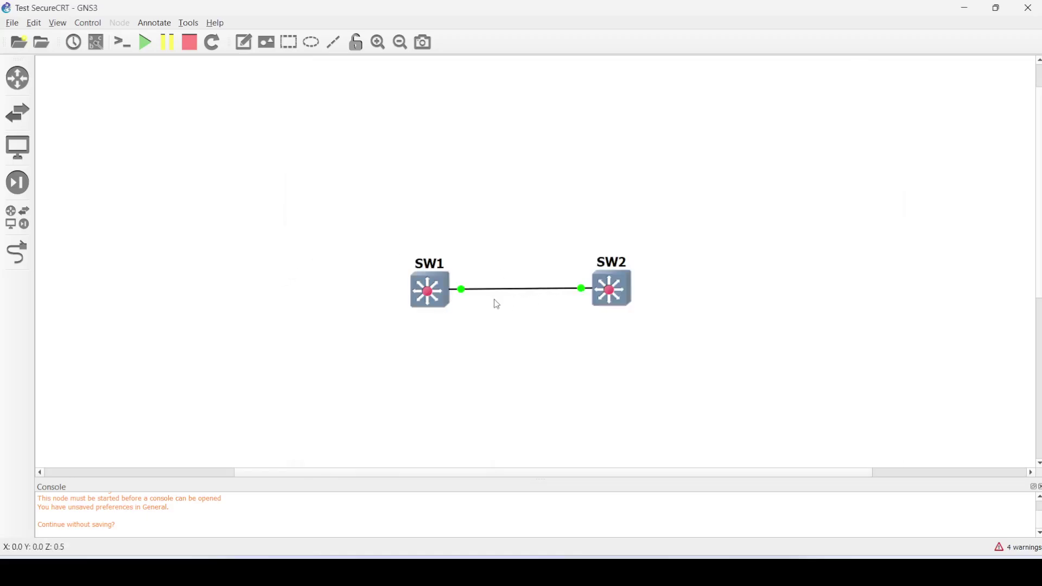
double_click(445, 288)
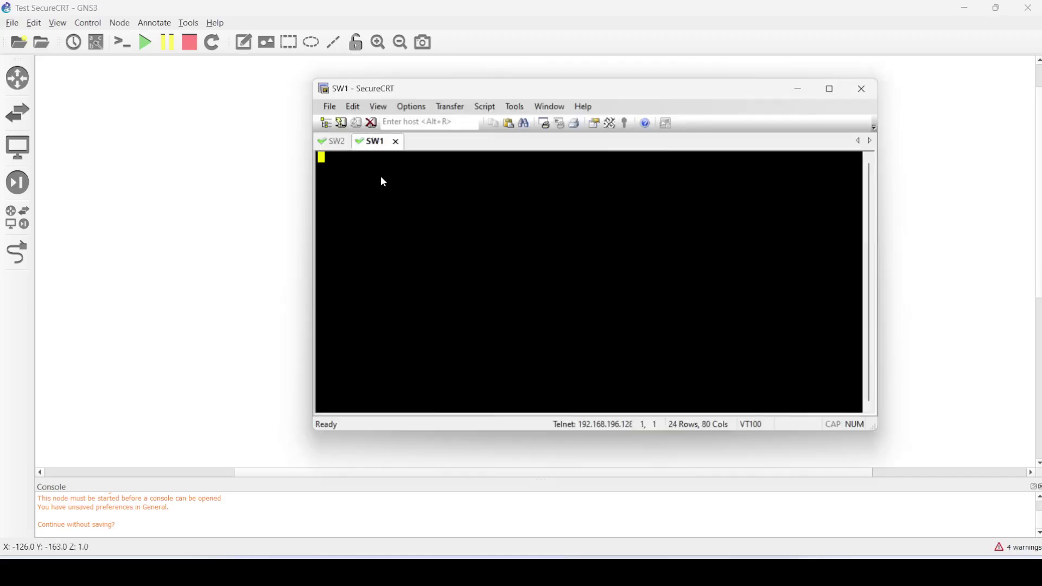
drag(375, 141, 340, 142)
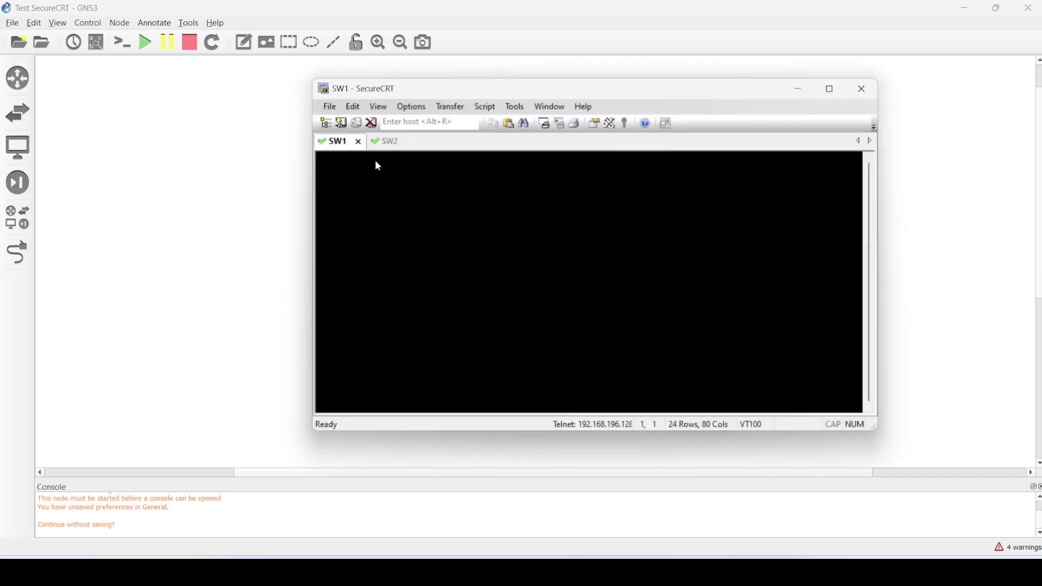
Wake both consoles, run exit at SW1(config)#, and return to the GNS3 topology.
key(Return)
key(Return)
key(Return)
click(389, 142)
key(Return)
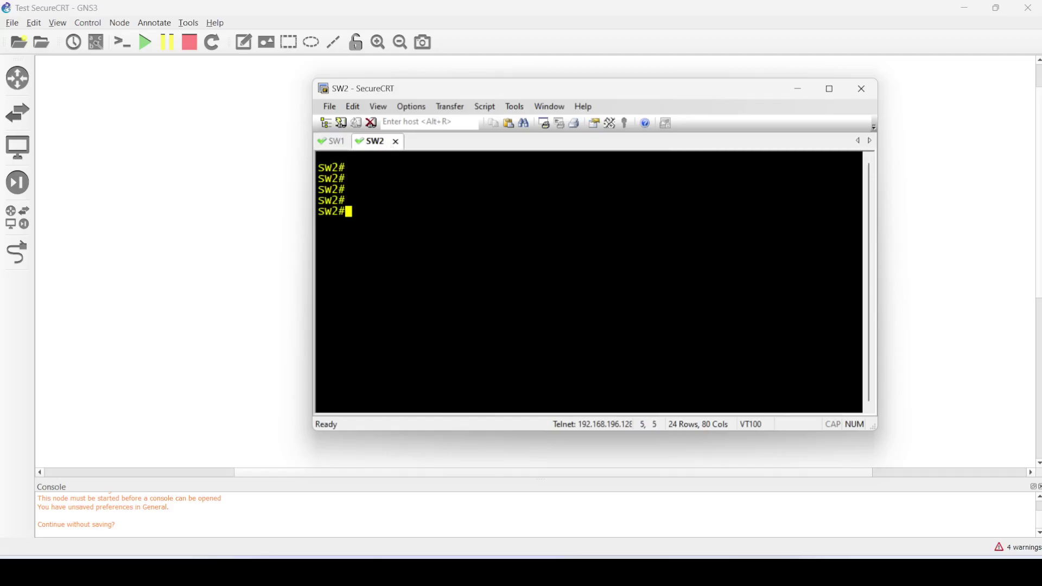
key(Return)
key(Return)
click(329, 142)
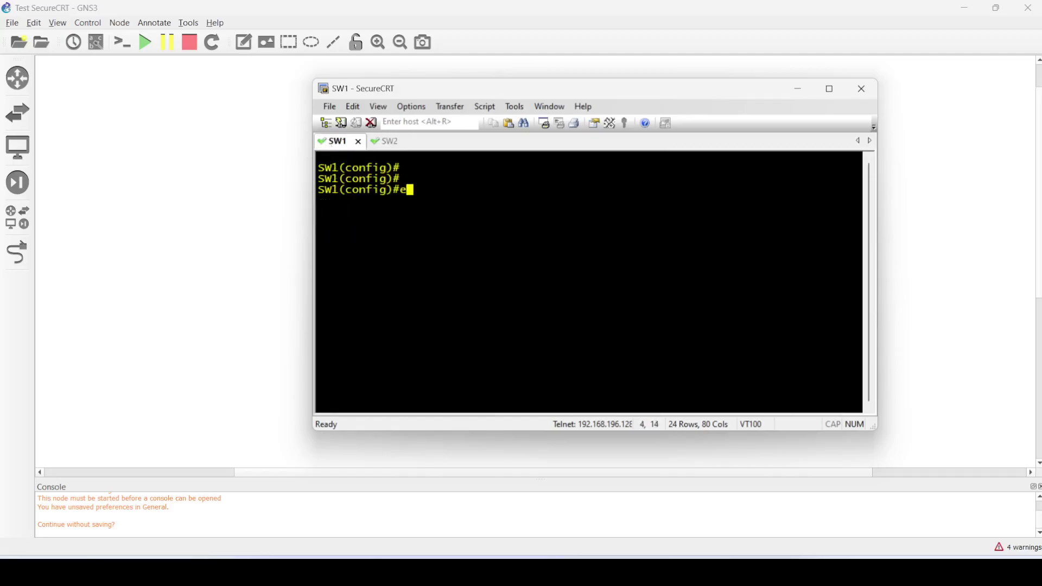
text(xit)
key(Return)
key(Return)
key(Return)
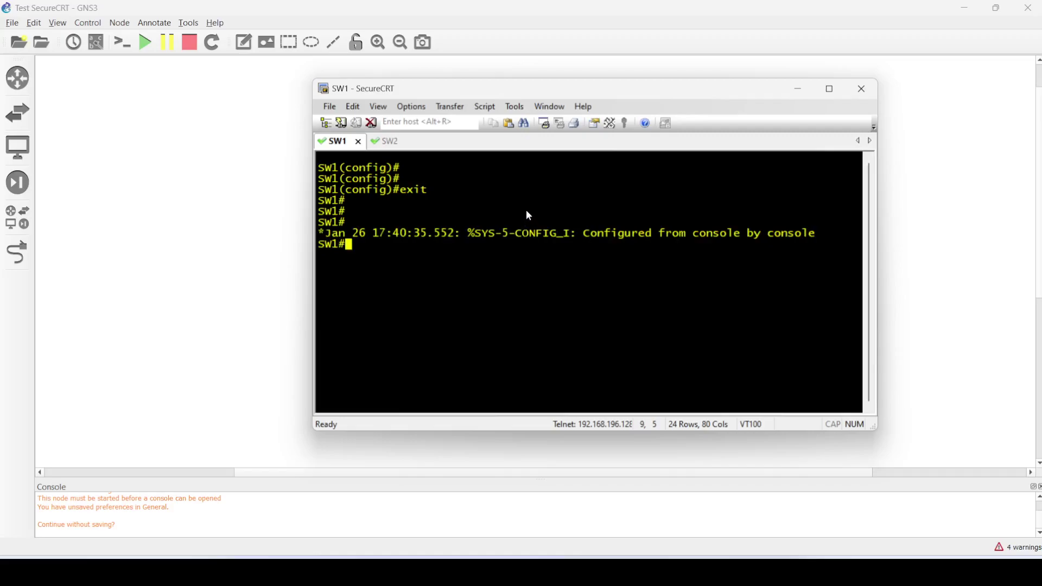
click(259, 246)
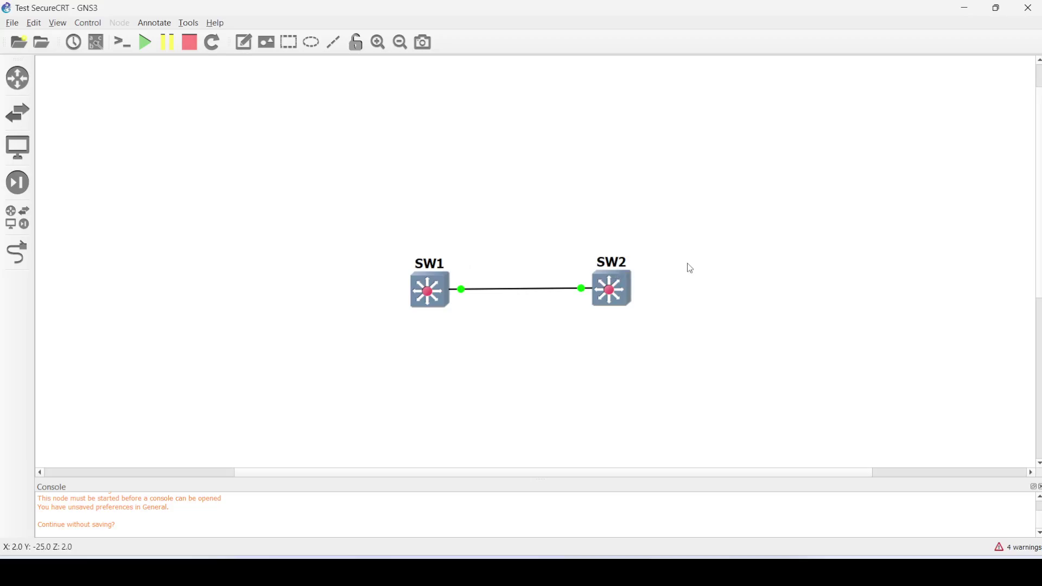